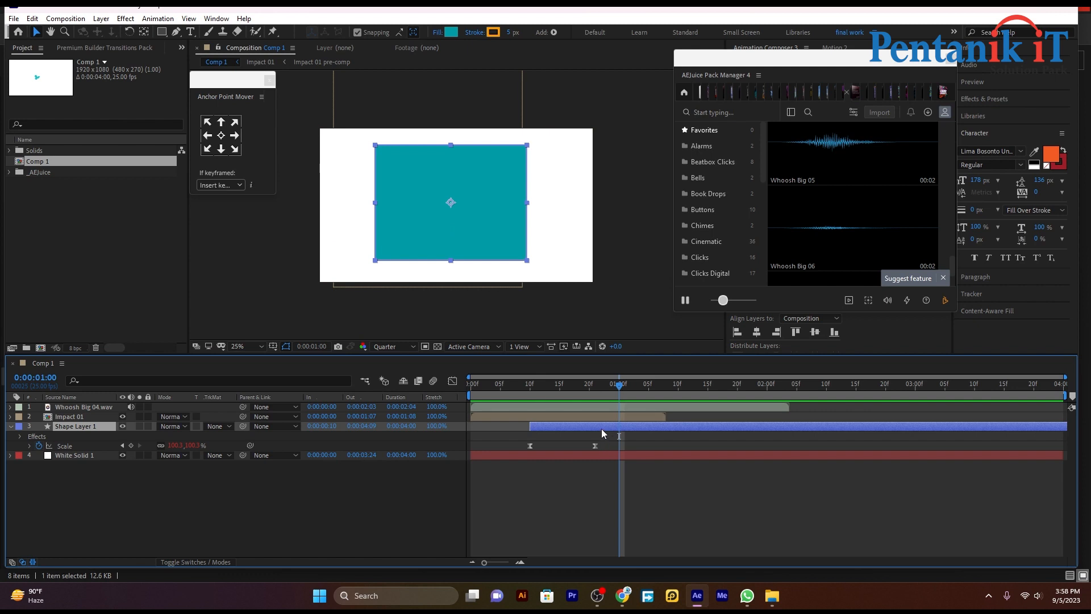
Delete the selected teal Shape Layer 1 from Comp 1
key(Delete)
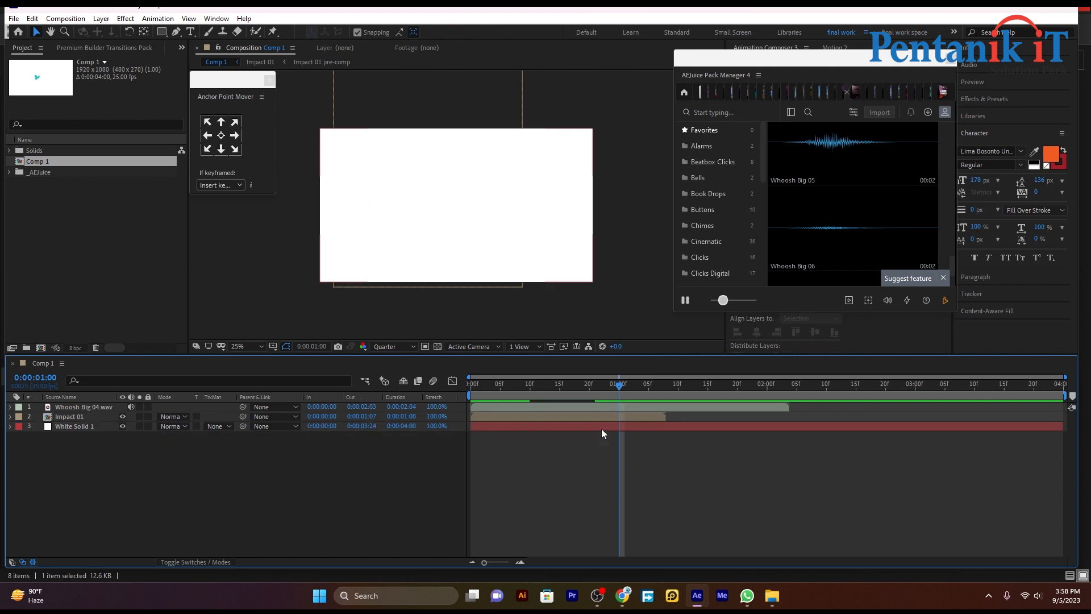
Drag out a wide teal rectangle across the middle of the comp, then return to the Selection tool
click(162, 32)
drag(373, 169, 527, 227)
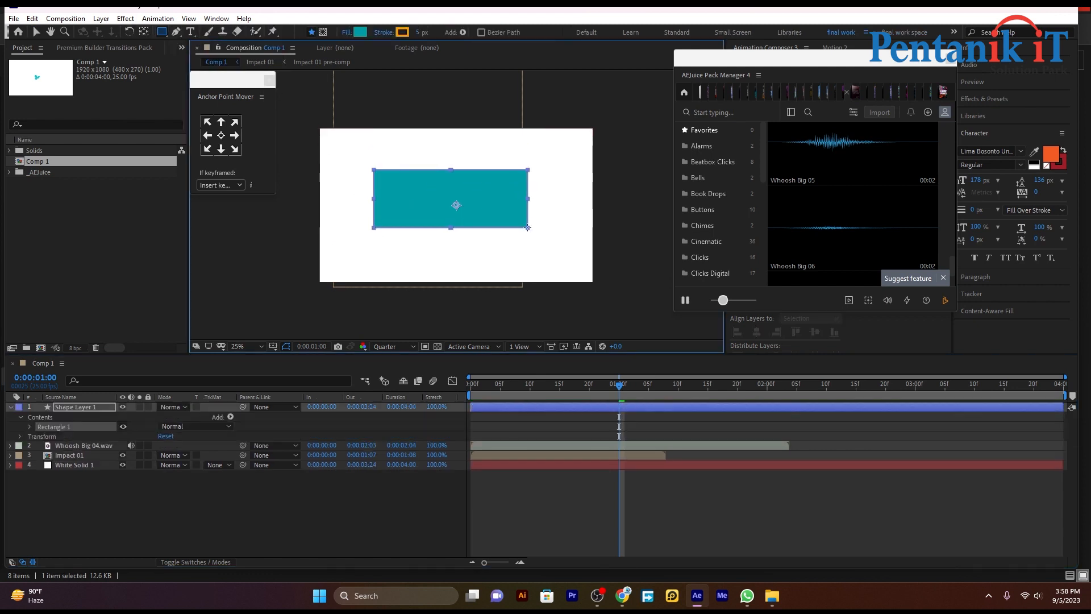
click(587, 482)
click(581, 406)
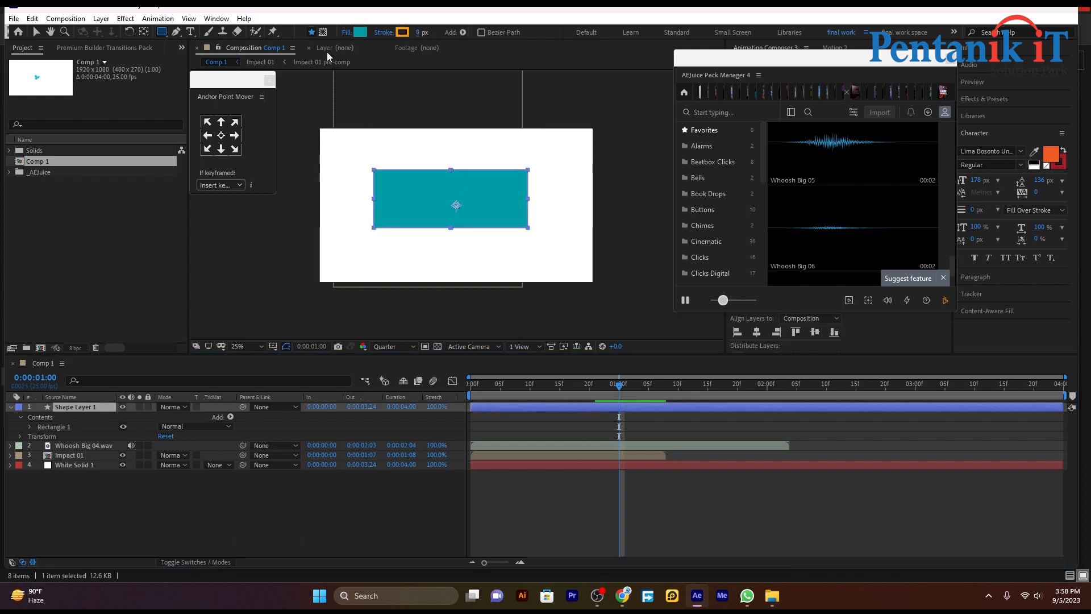
click(38, 32)
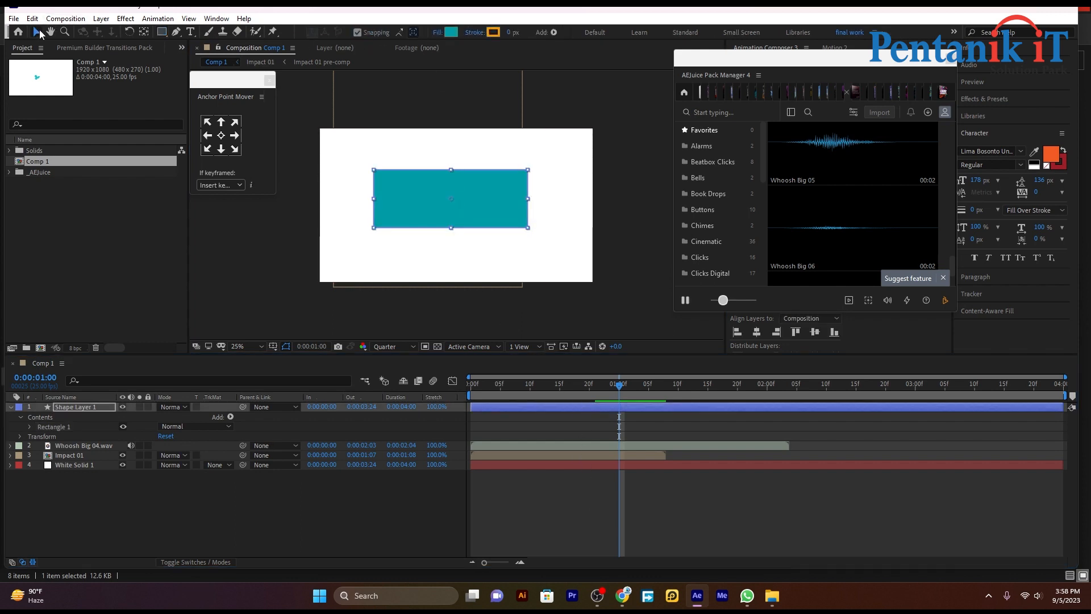
click(706, 458)
Search Effects & Presets for 'drop' and drag Drop Shadow onto Shape Layer 1
click(1000, 100)
click(1001, 113)
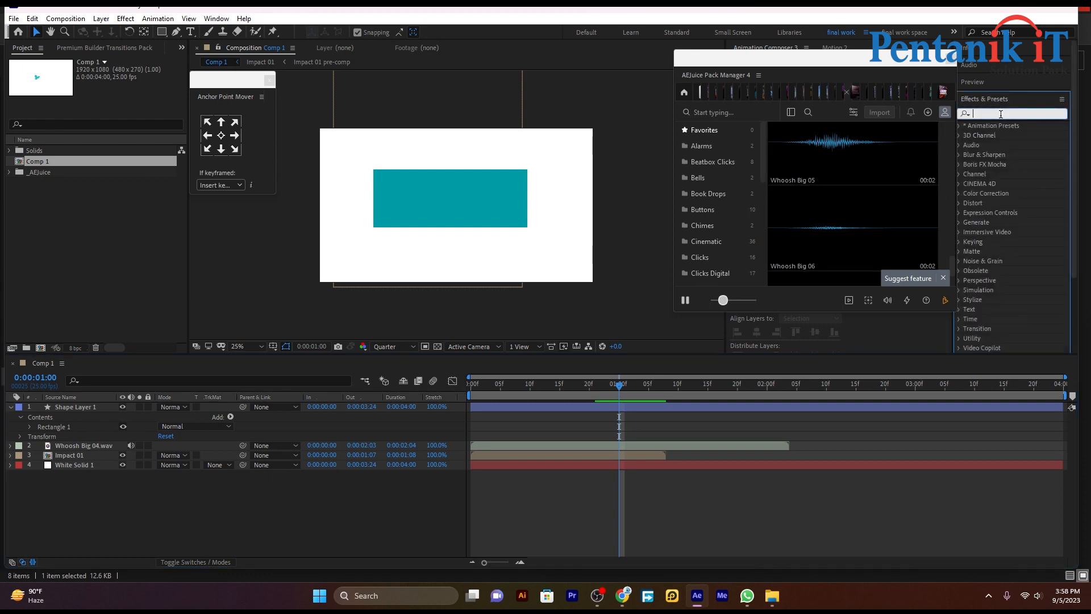
text(drop)
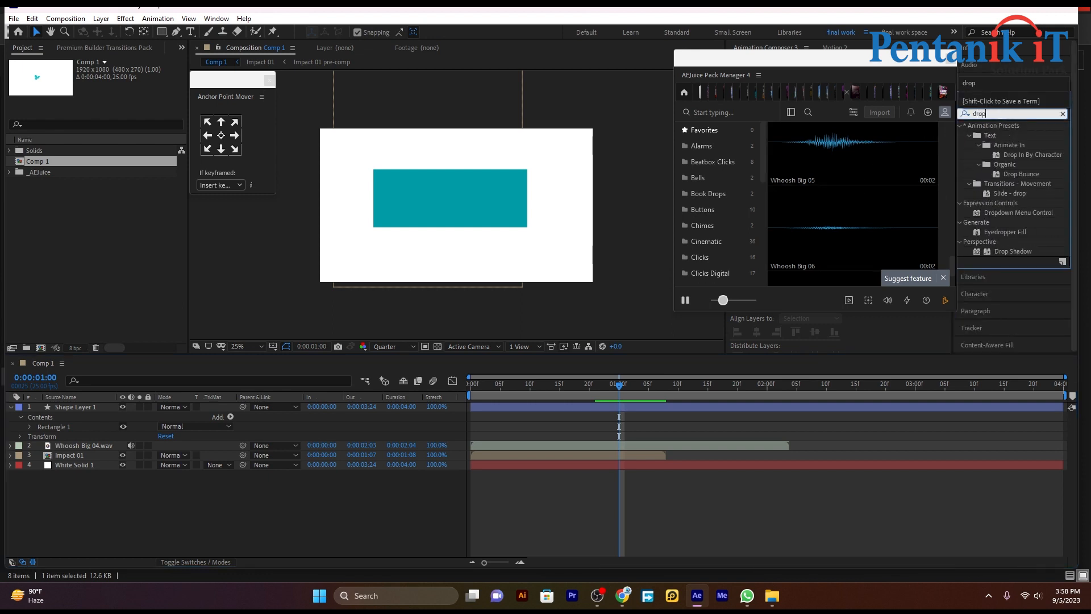
click(1008, 253)
drag(1007, 253, 88, 404)
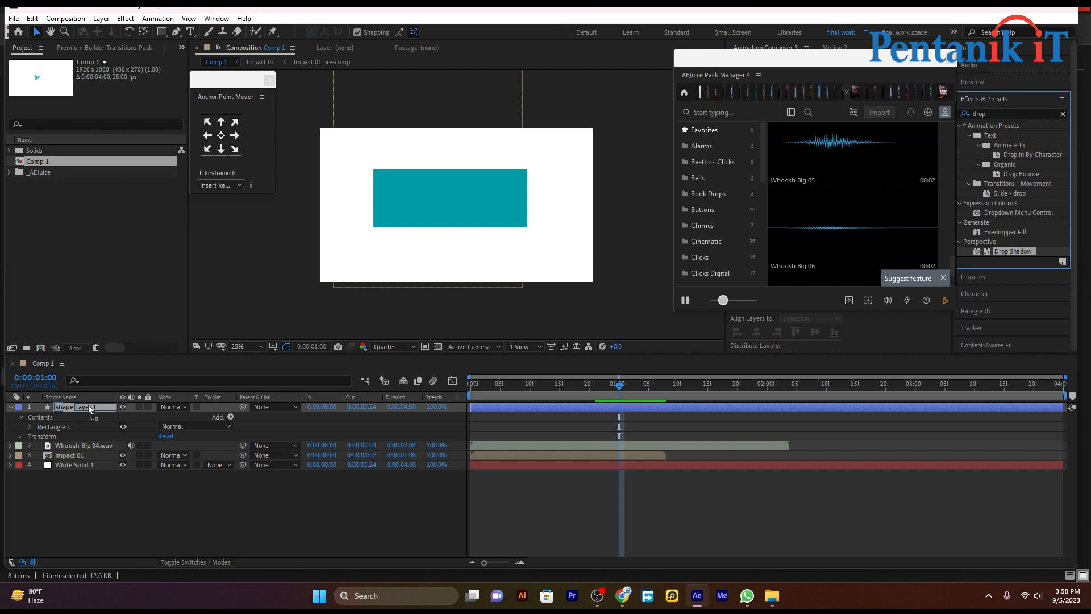
drag(88, 404, 87, 404)
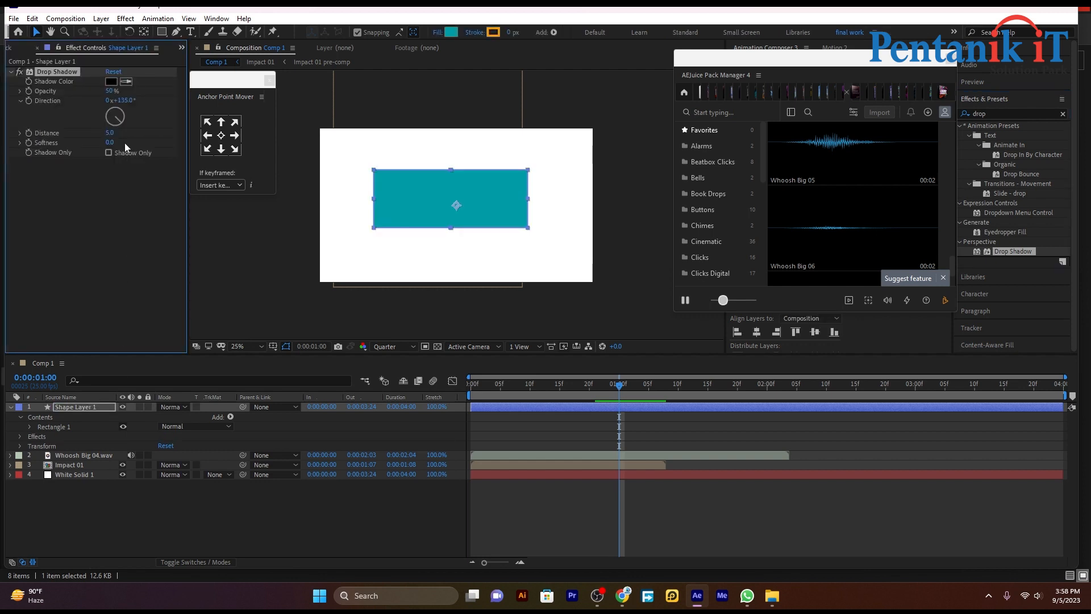
Adjust the rectangle's shadow, trying Distance 50 and Softness 15, then making it softer and closer
drag(109, 132, 139, 133)
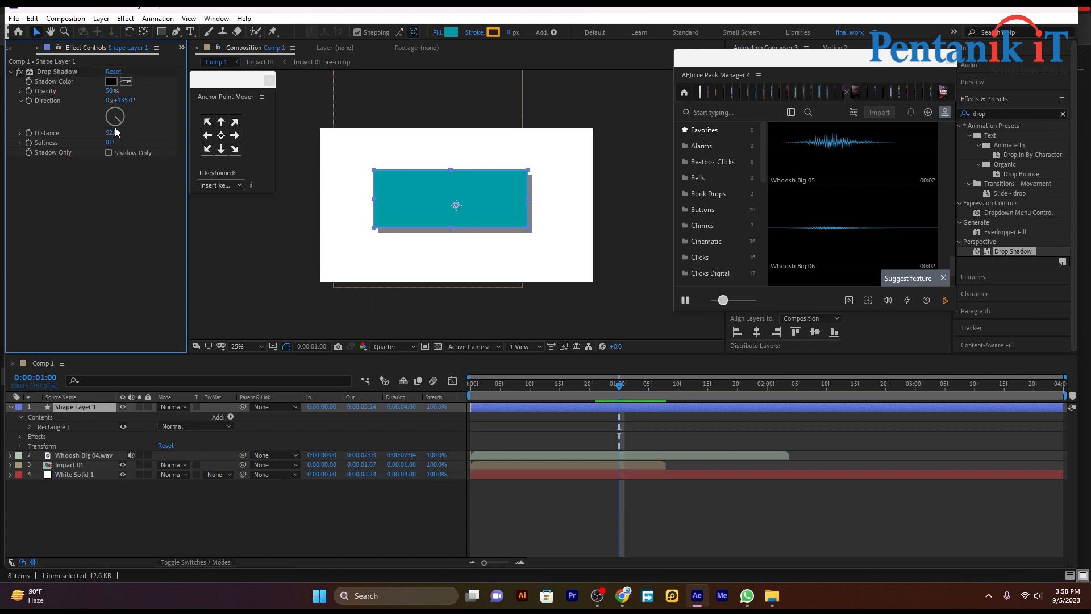
click(116, 132)
text(50)
key(Return)
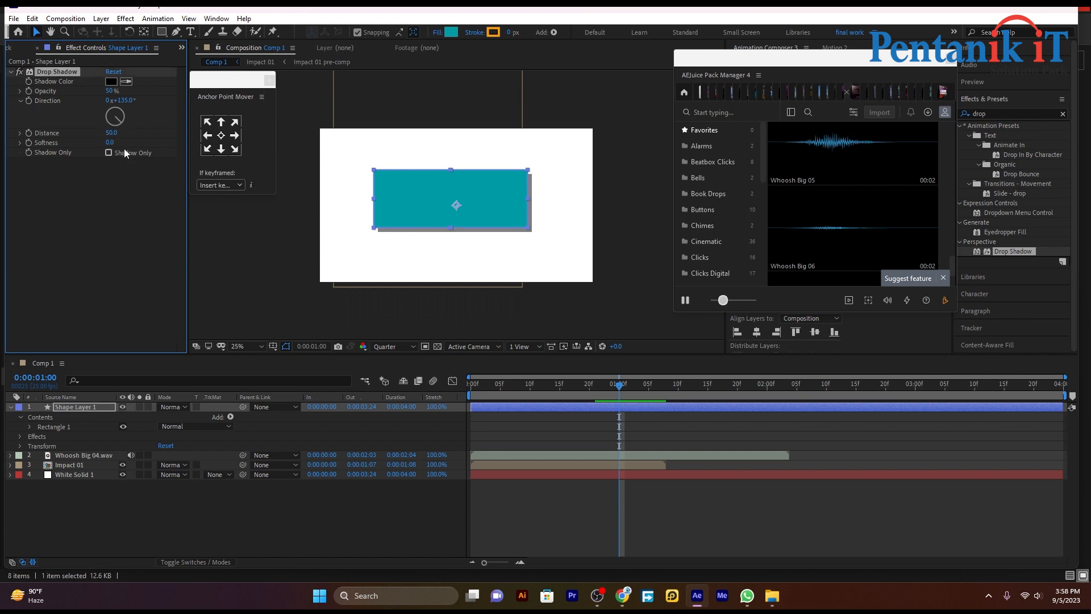
click(121, 142)
text(15)
key(Return)
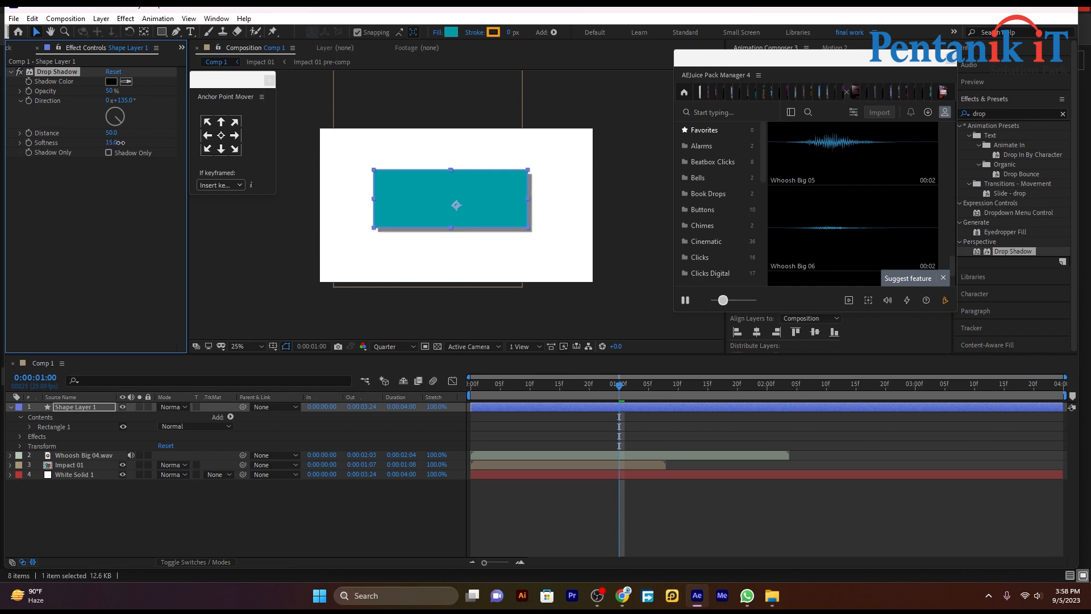
drag(121, 142, 236, 193)
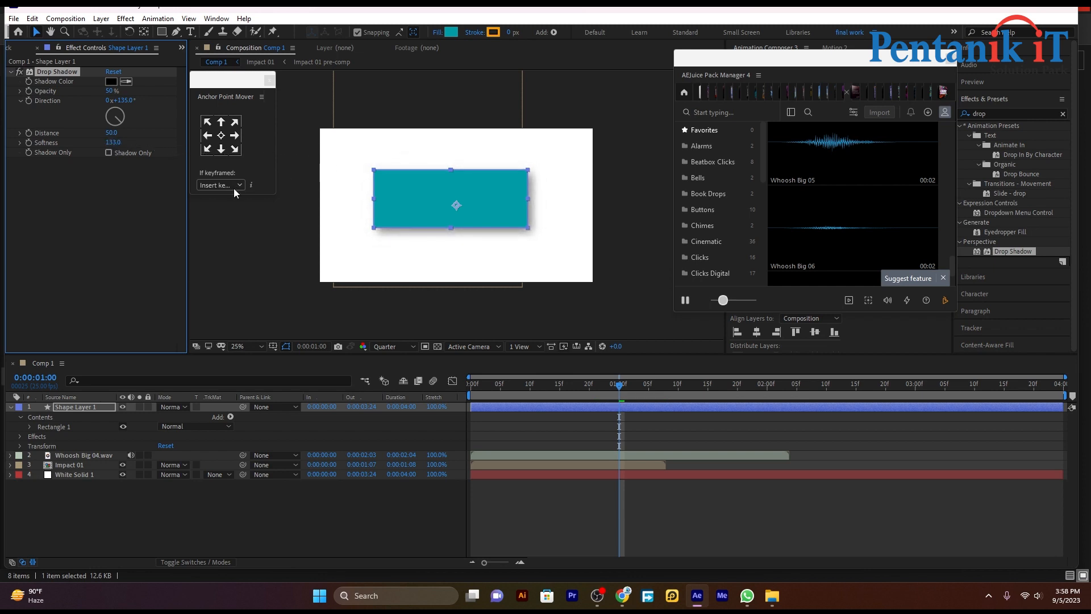
mouse_move(112, 133)
mouse_down()
mouse_move(98, 137)
mouse_move(109, 137)
mouse_up()
Soften the shadow further, checking it with the rectangle deselected
click(561, 321)
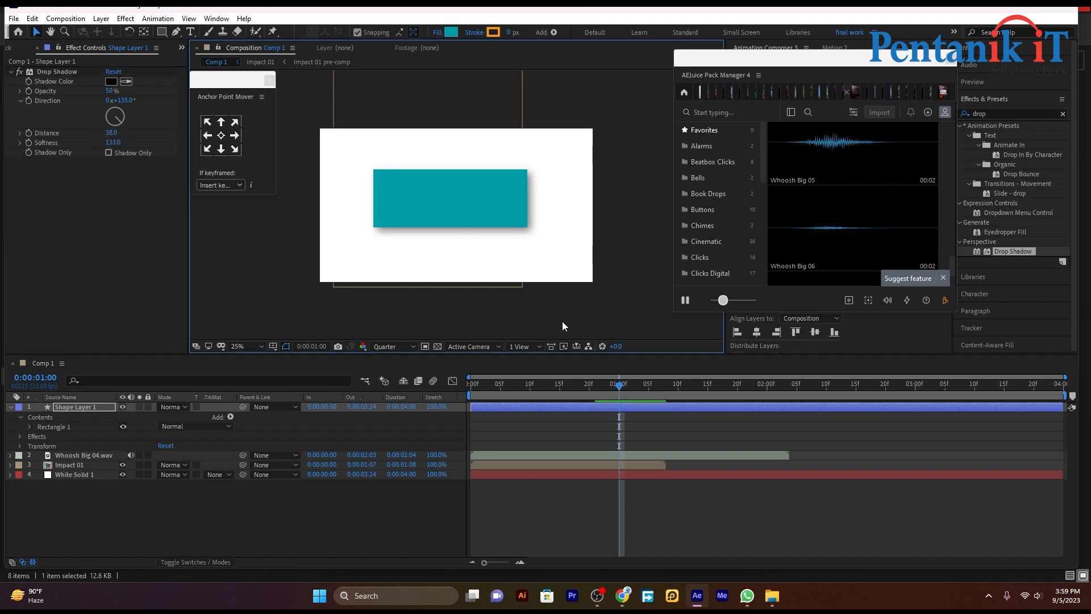
click(574, 517)
mouse_move(112, 142)
mouse_down()
mouse_move(230, 146)
mouse_move(163, 167)
mouse_move(155, 153)
mouse_move(111, 140)
mouse_up()
click(652, 246)
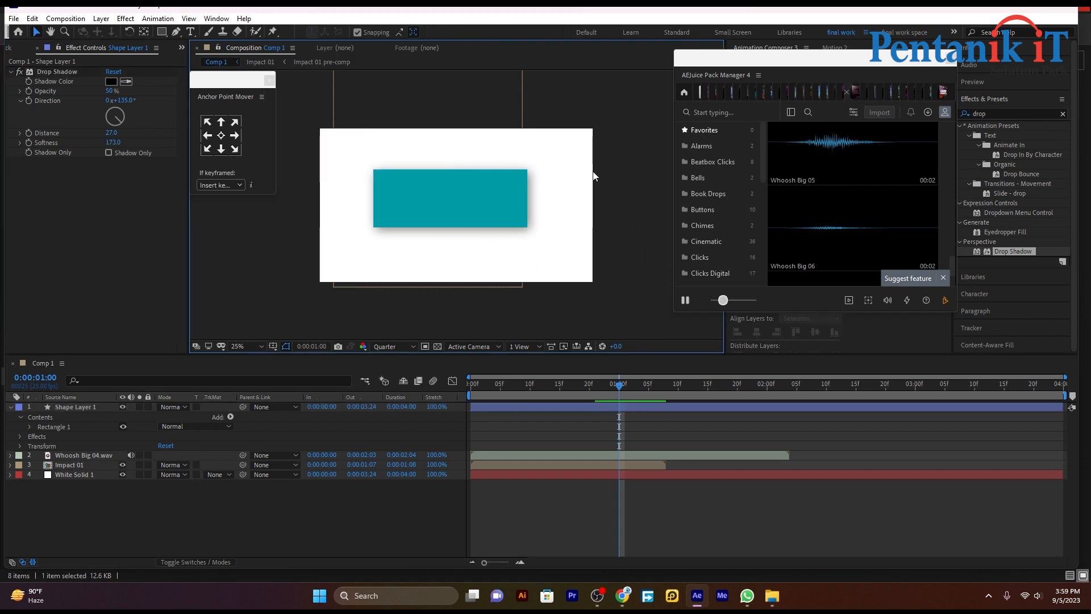
click(69, 75)
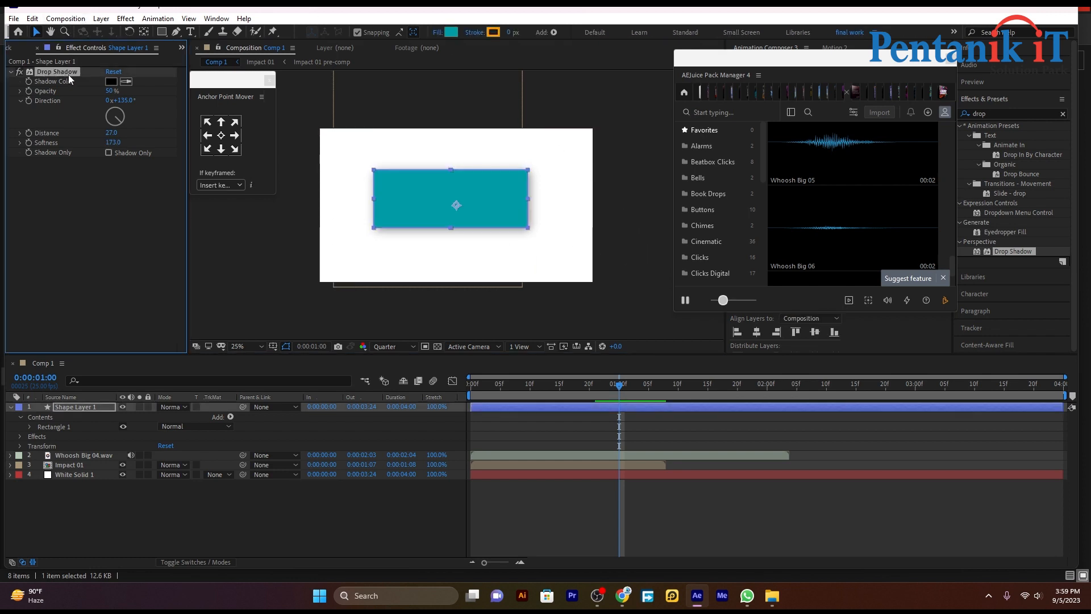
click(625, 269)
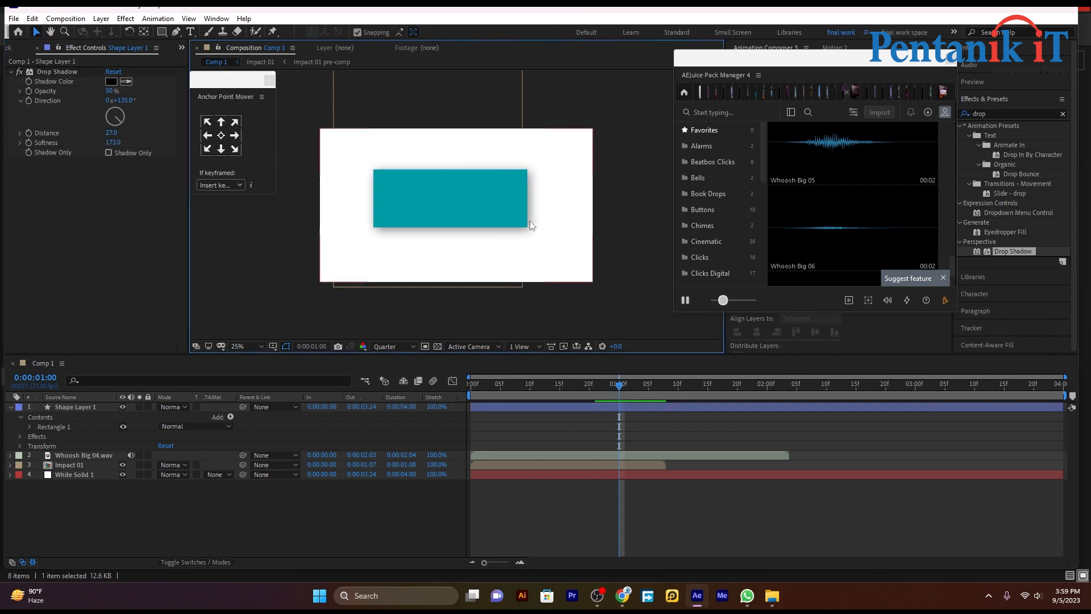
click(451, 195)
click(636, 180)
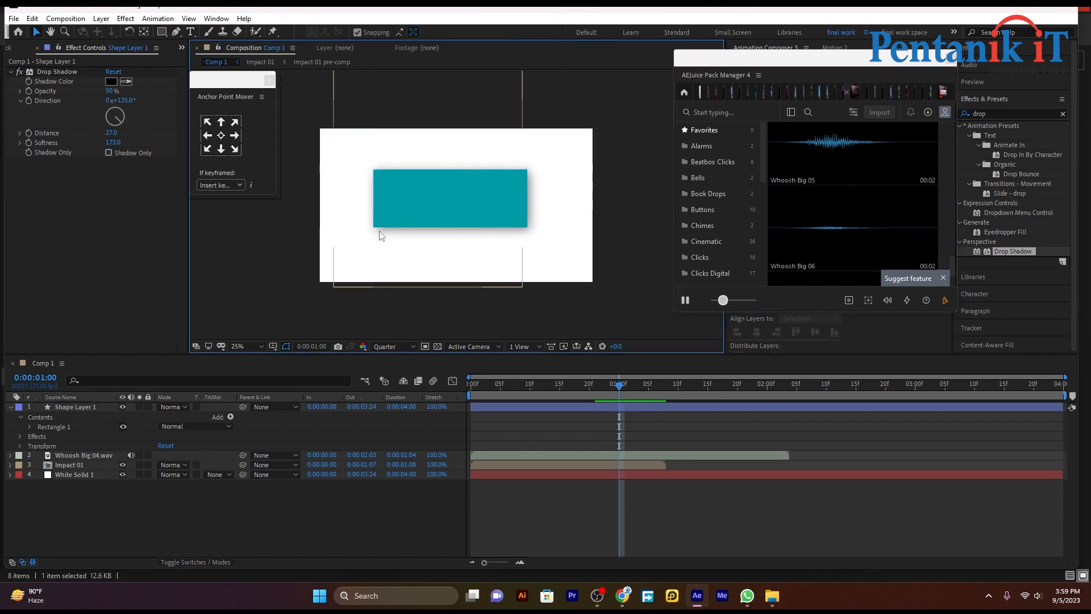
Delete the Drop Shadow to compare, then undo to restore Distance 27 and Softness 173
click(88, 60)
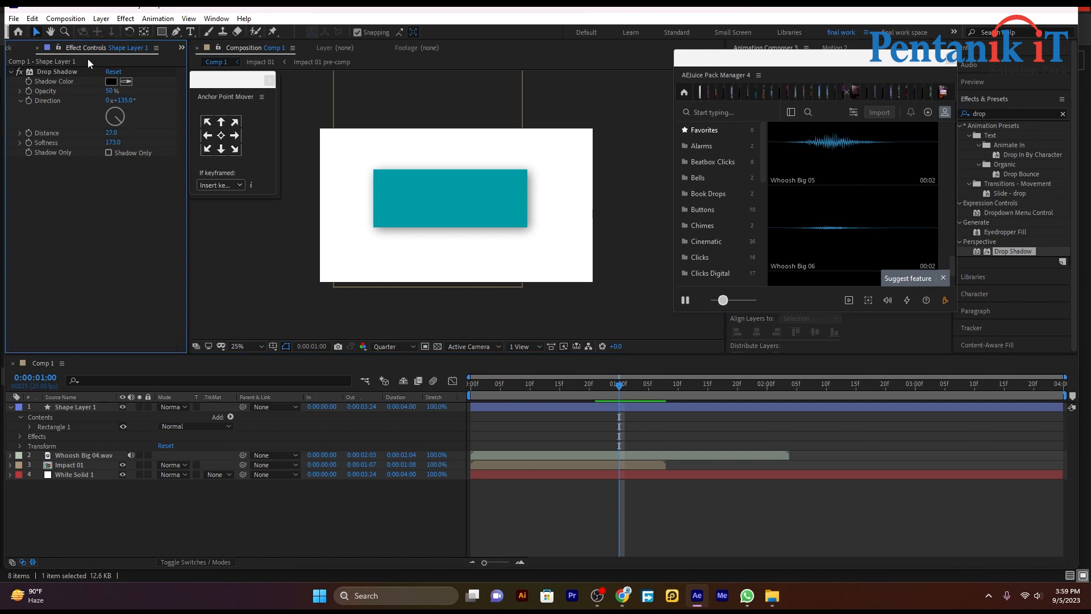
click(91, 71)
key(Delete)
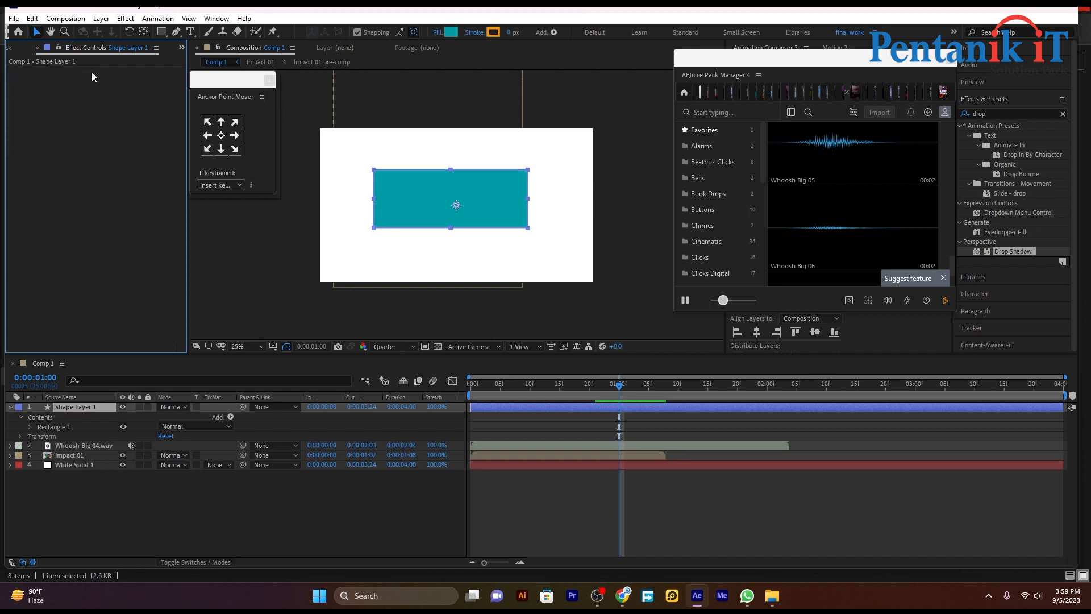
click(628, 188)
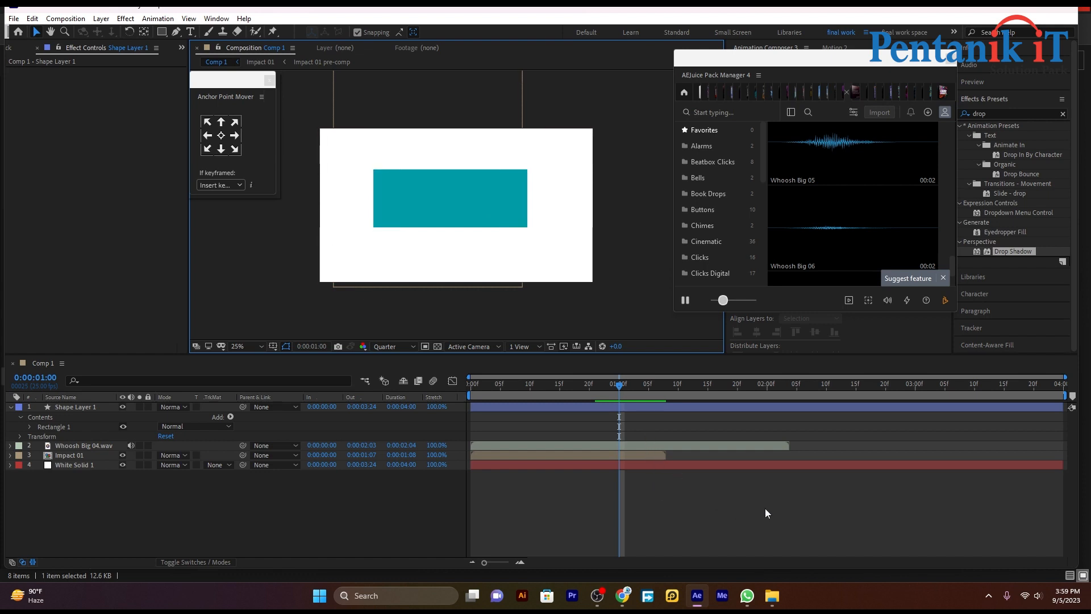
key(ctrl+z)
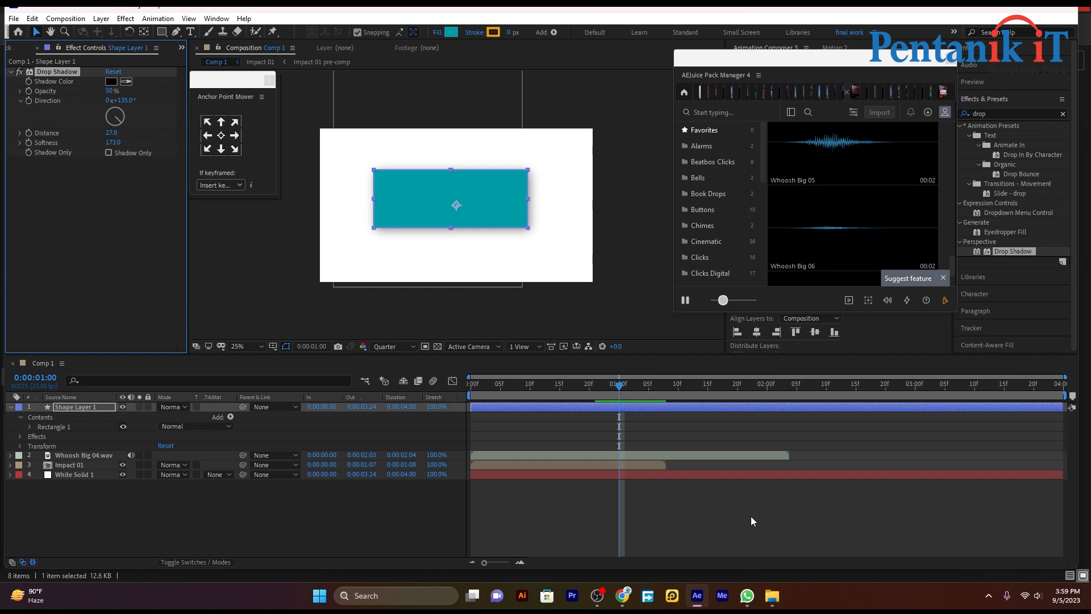
click(752, 516)
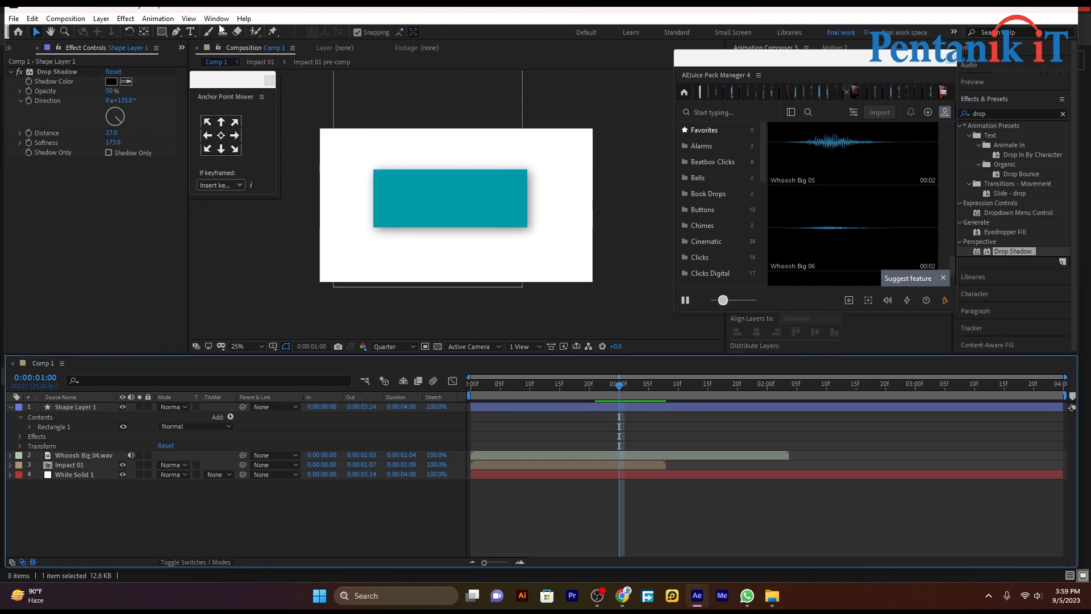
click(190, 31)
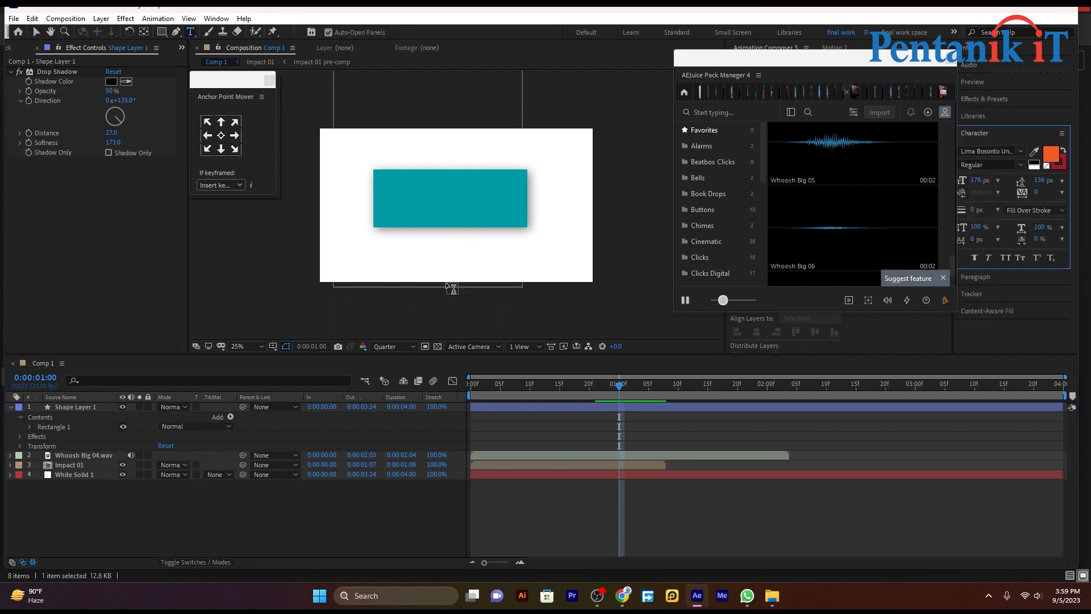
Type the name in capitals below the rectangle and centre the text layer beneath it
click(428, 248)
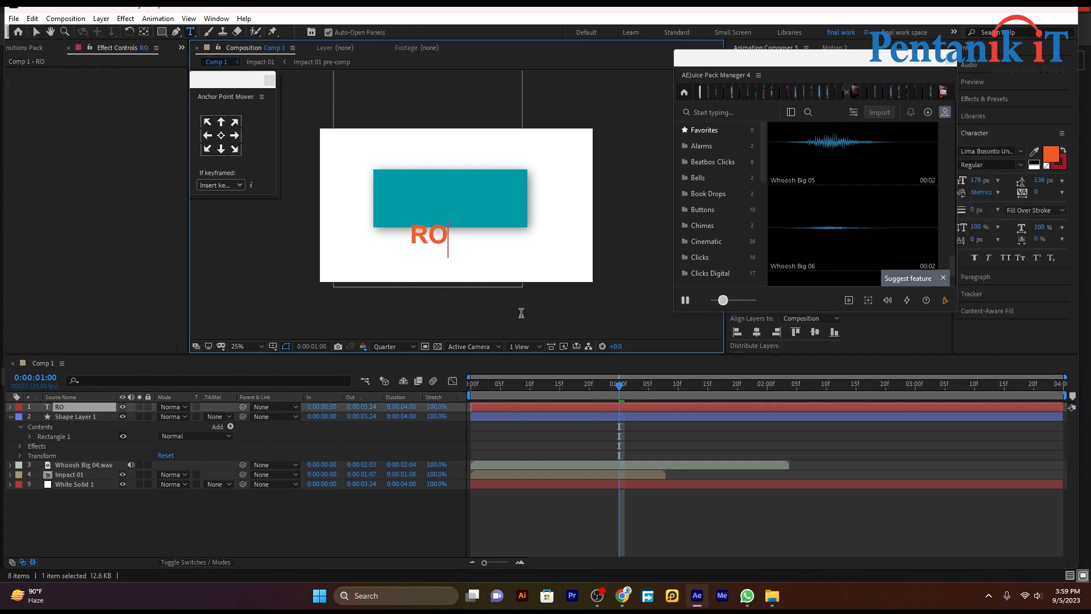
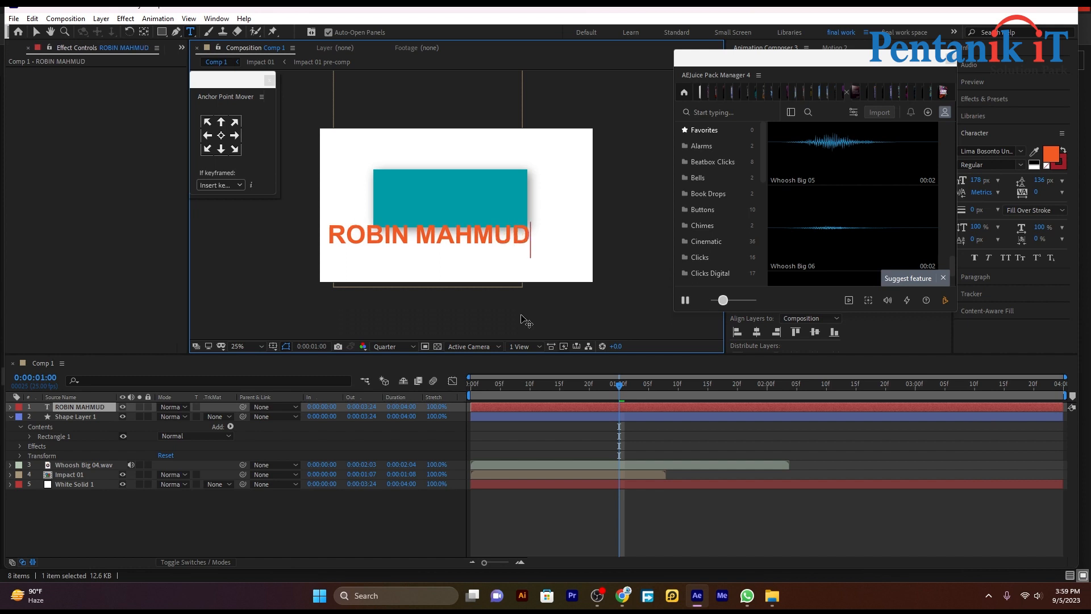
click(35, 32)
drag(427, 241, 455, 251)
click(826, 441)
click(656, 407)
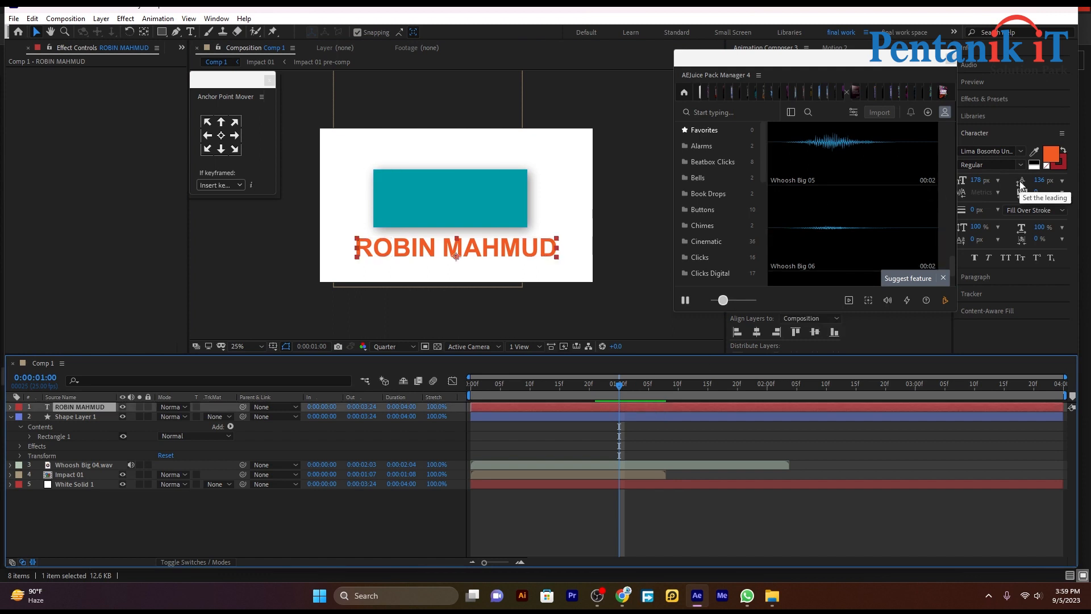
click(993, 98)
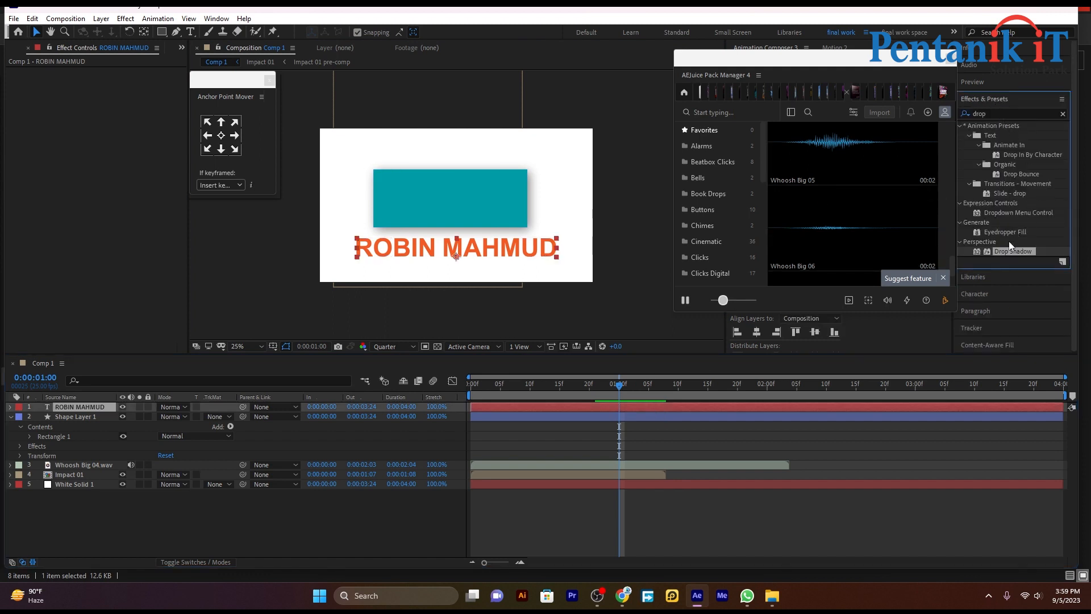
Apply Drop Shadow to the name text layer with Distance 6 and Softness 76
drag(1004, 251, 548, 411)
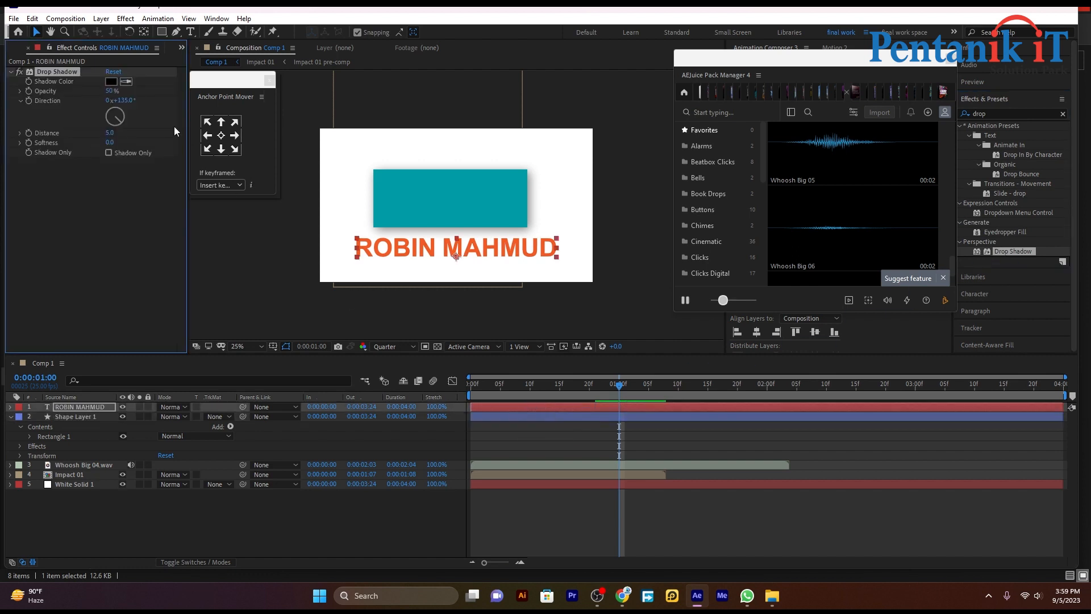
drag(108, 135, 194, 147)
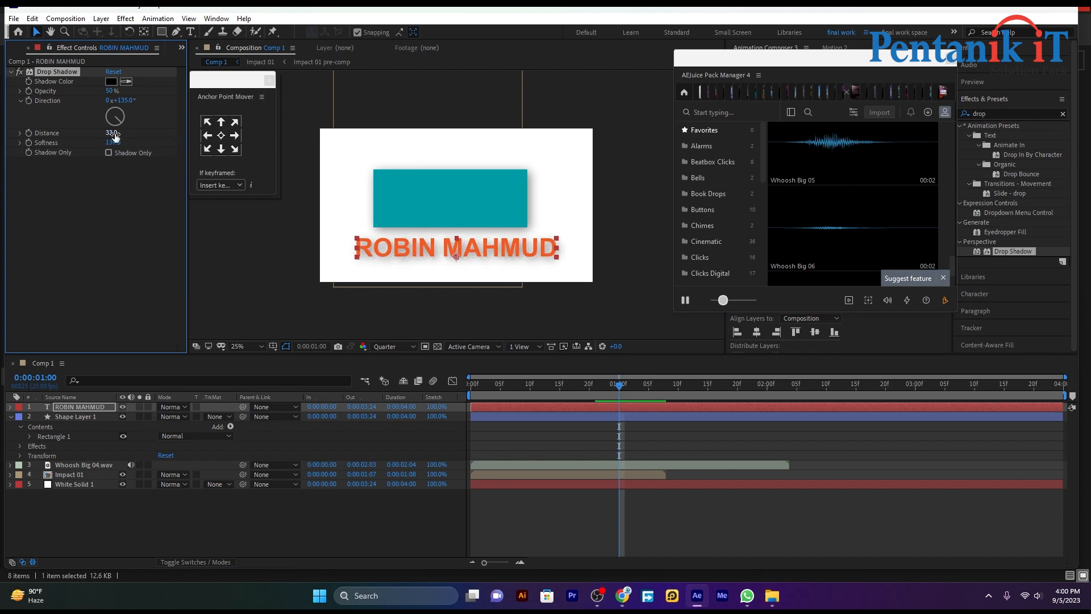
drag(110, 133, 100, 141)
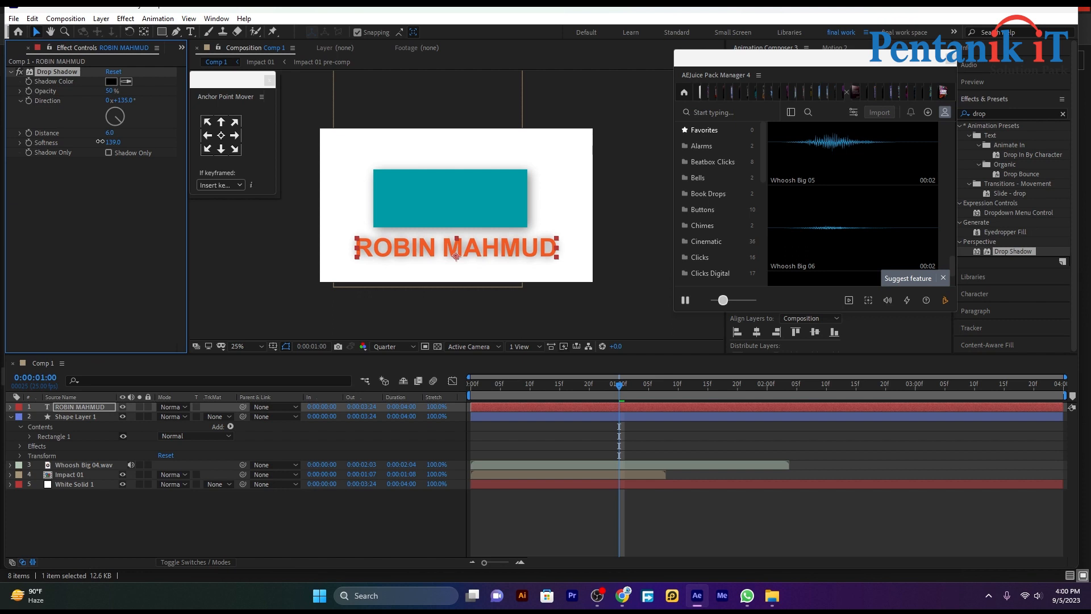
click(530, 436)
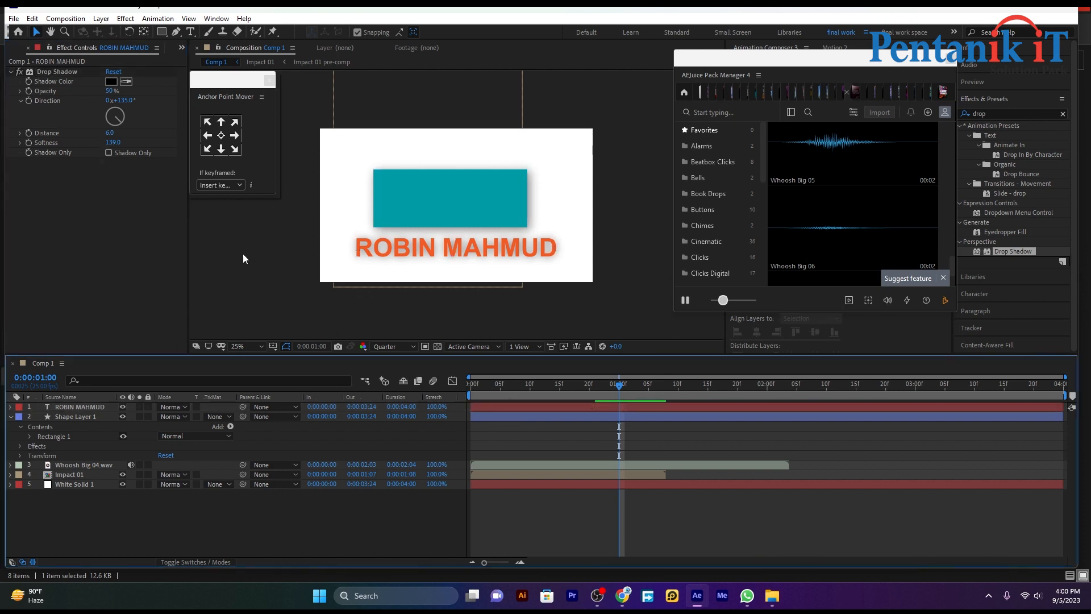
drag(112, 144, 83, 150)
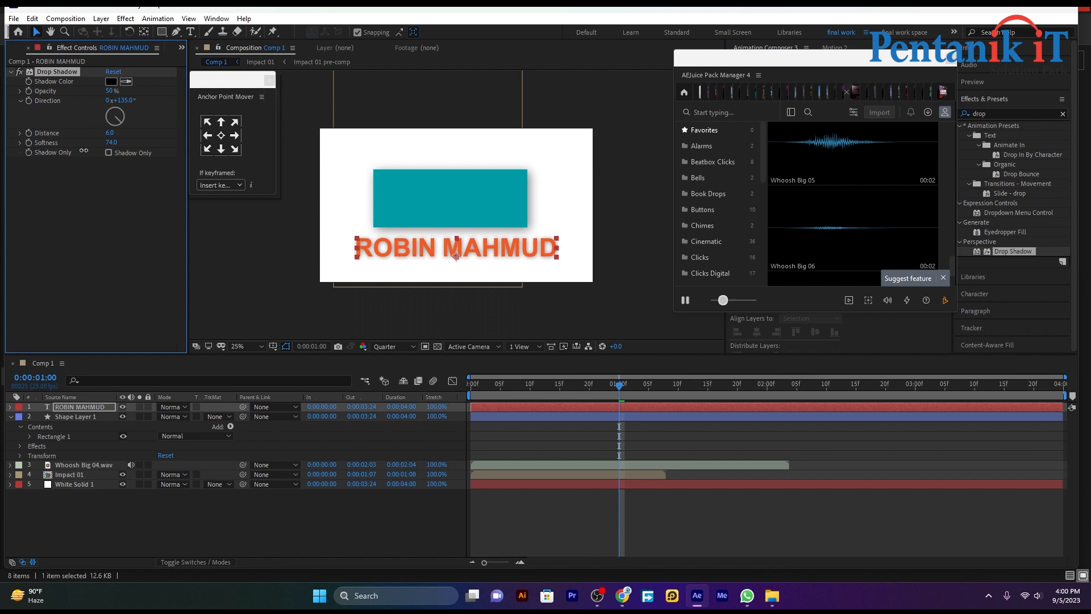
click(600, 500)
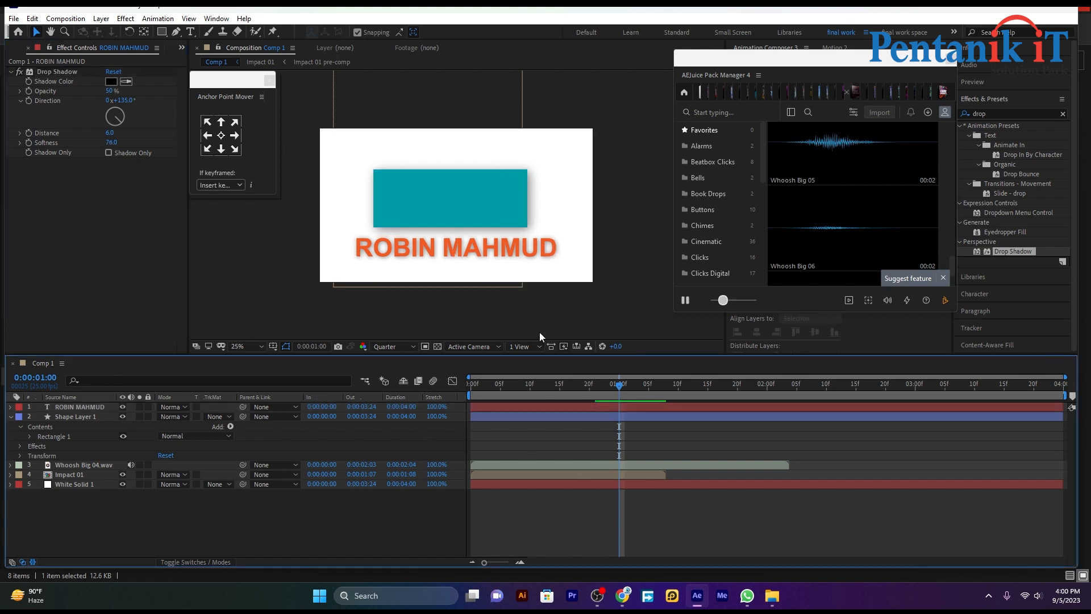
Delete the text's Drop Shadow to compare, then undo to bring it back
click(87, 71)
key(Delete)
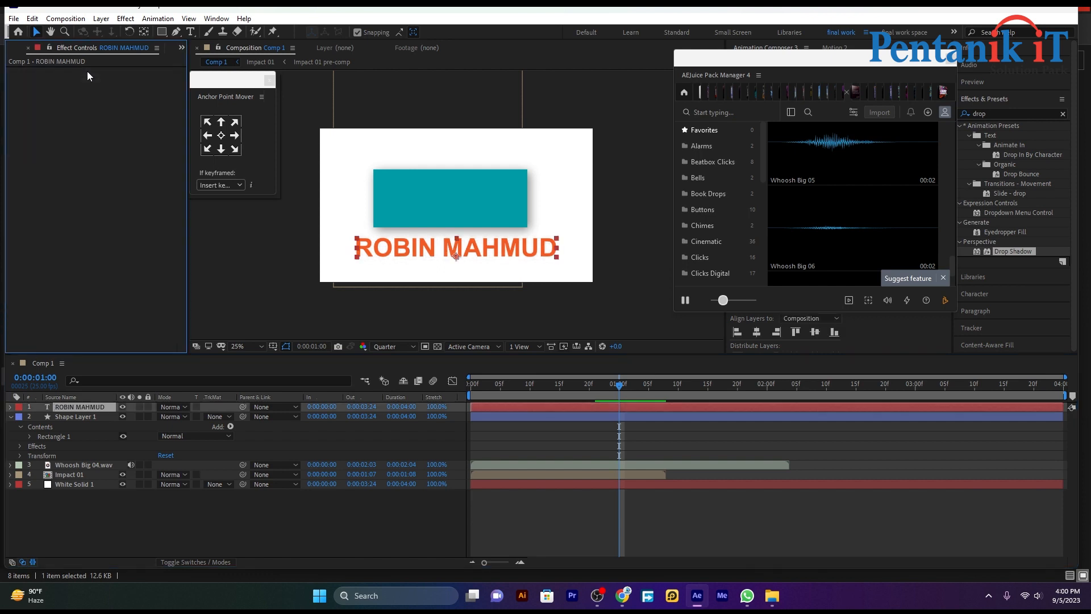
click(544, 463)
click(557, 445)
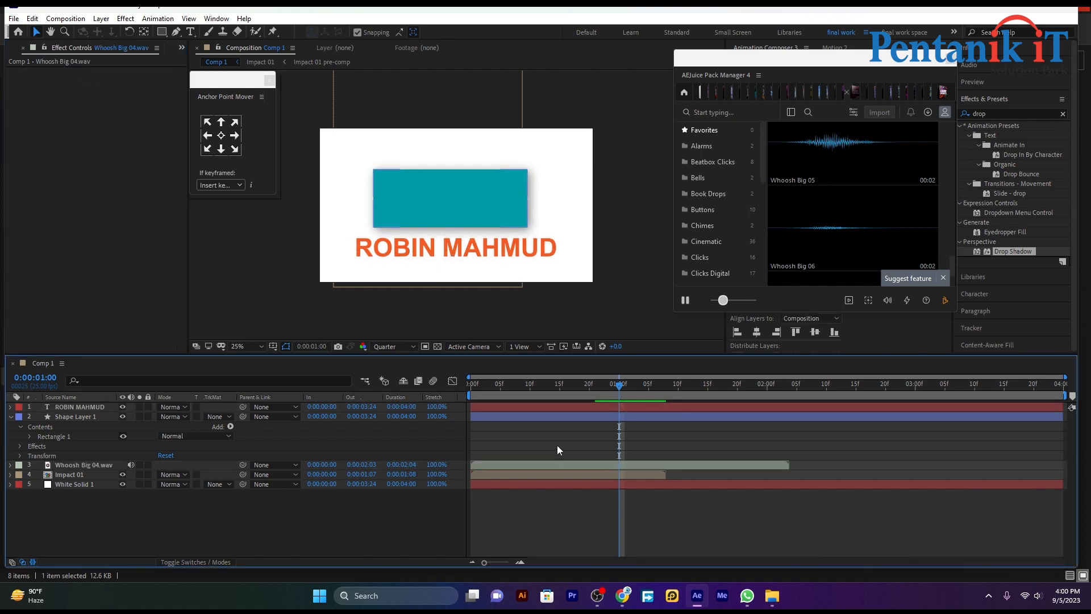
key(ctrl+z)
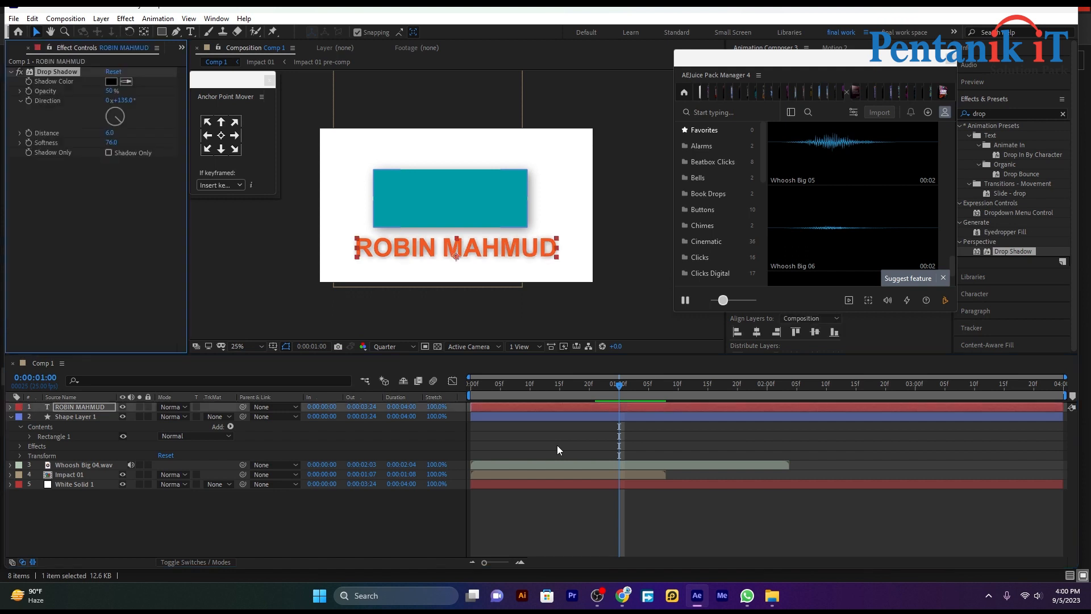
click(552, 506)
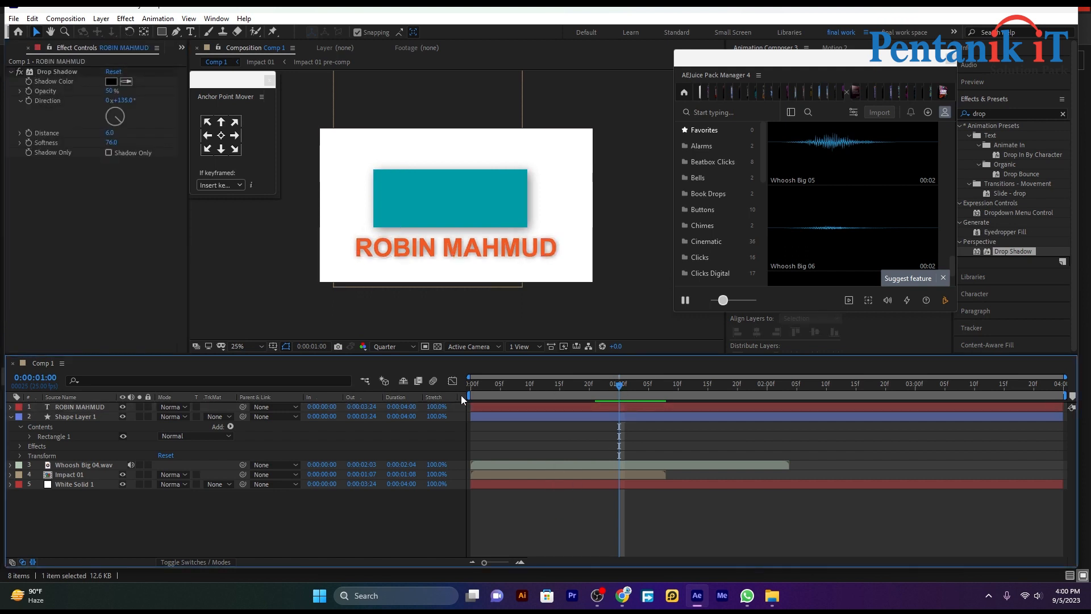
Move the playhead to 0:00:00:00 and play, then stop, the Spacebar preview
drag(616, 391, 458, 436)
key(space)
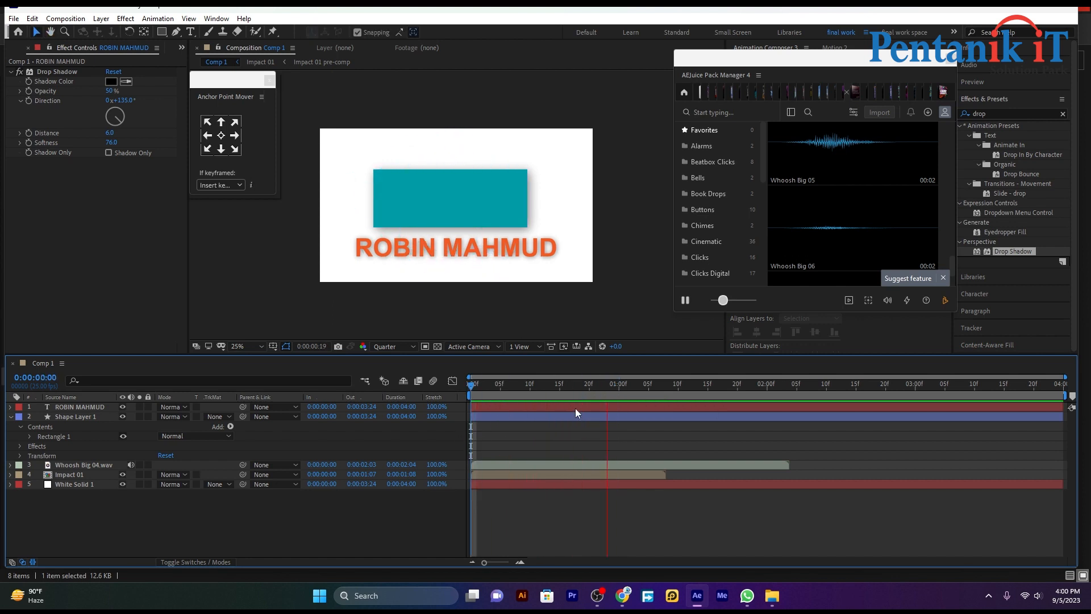
key(space)
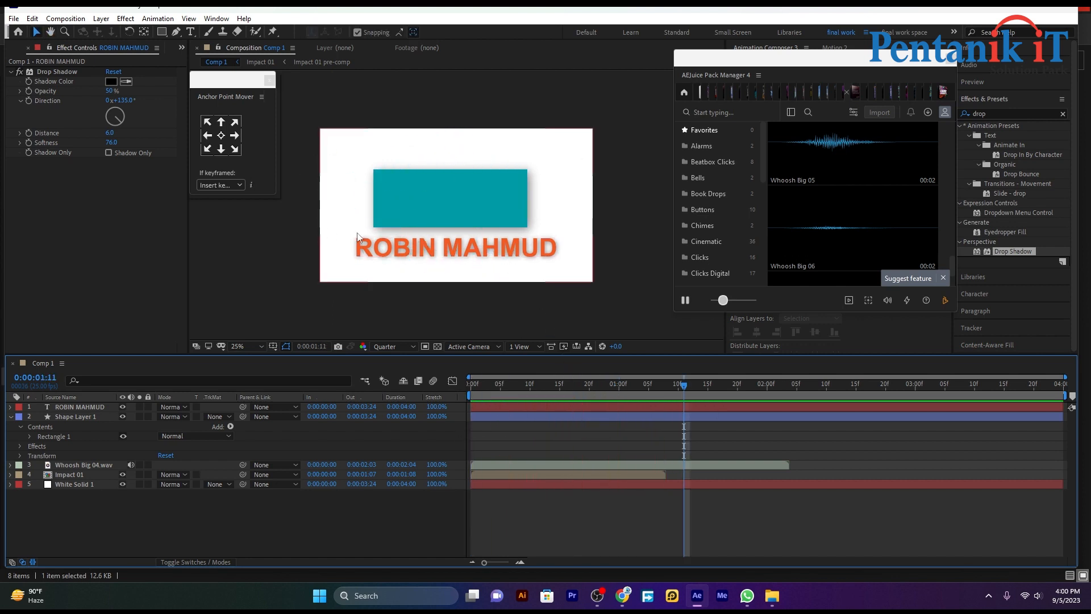